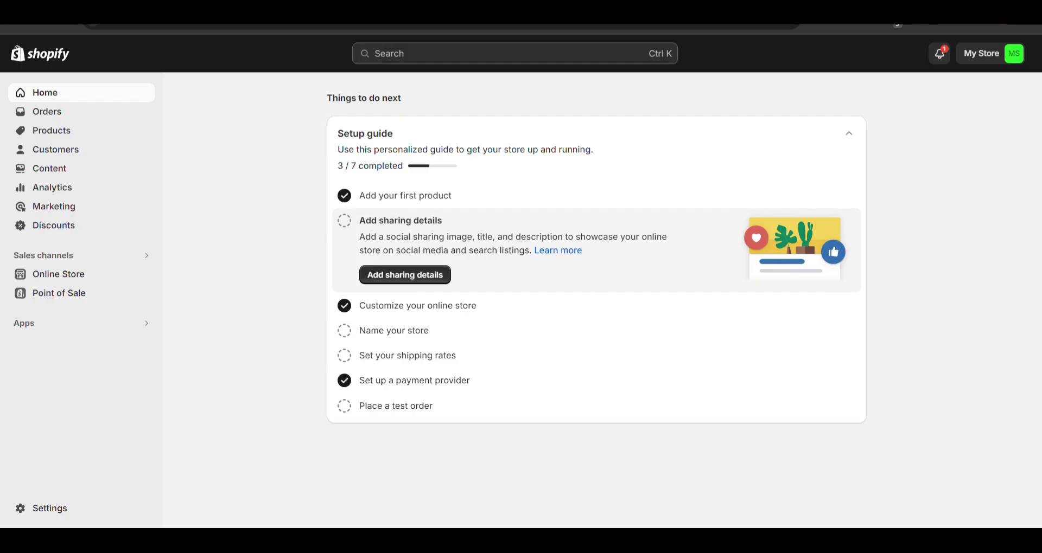
Set the shipping address phone number to Required in Checkout settings and save
left_click(49, 513)
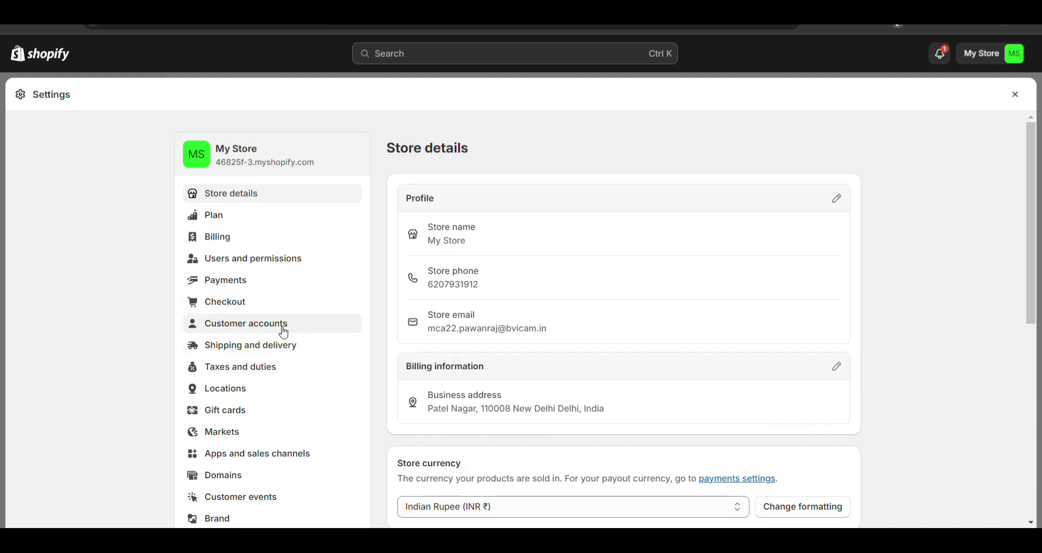
left_click(263, 313)
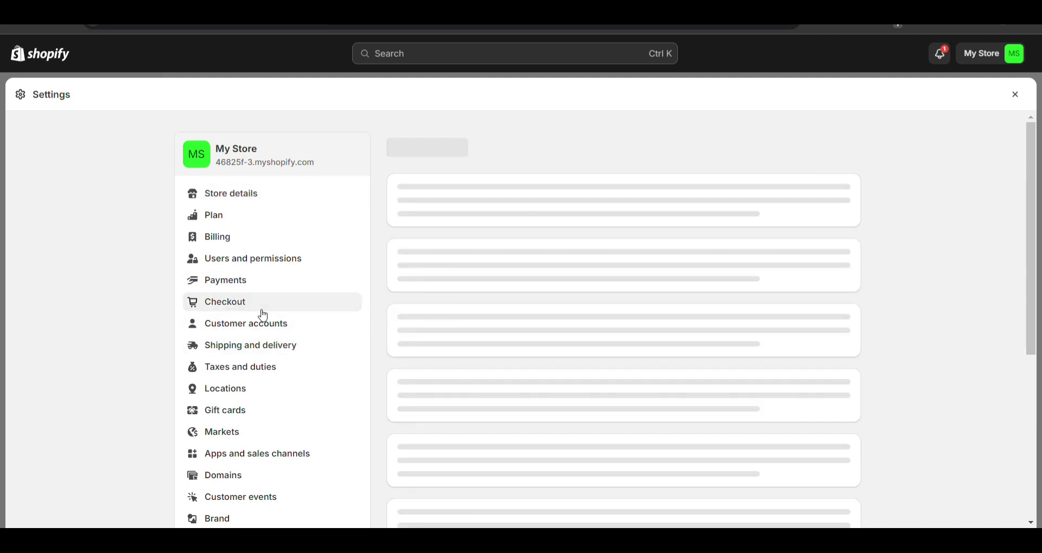
scroll(484, 401, "down", 2)
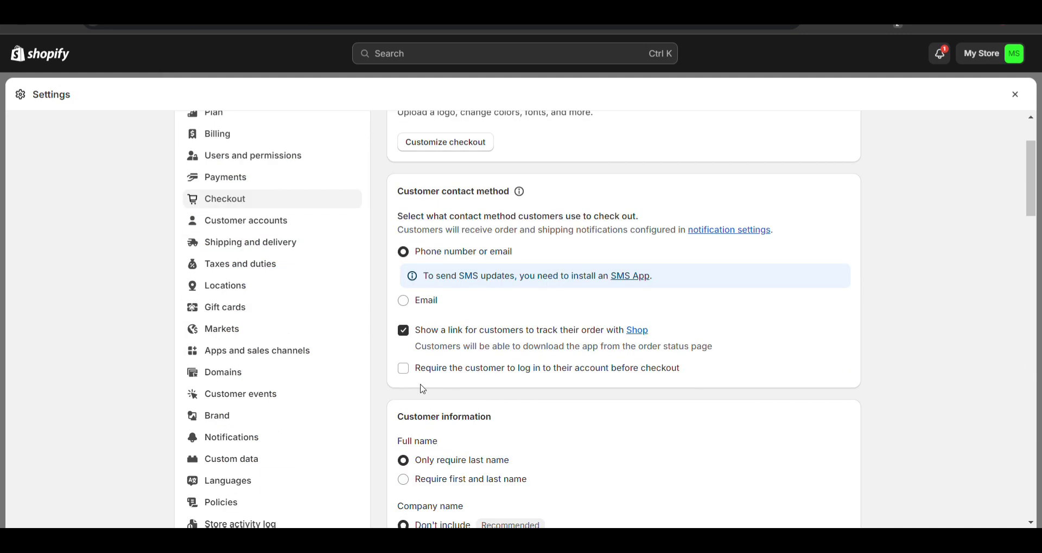
scroll(413, 374, "down", 3)
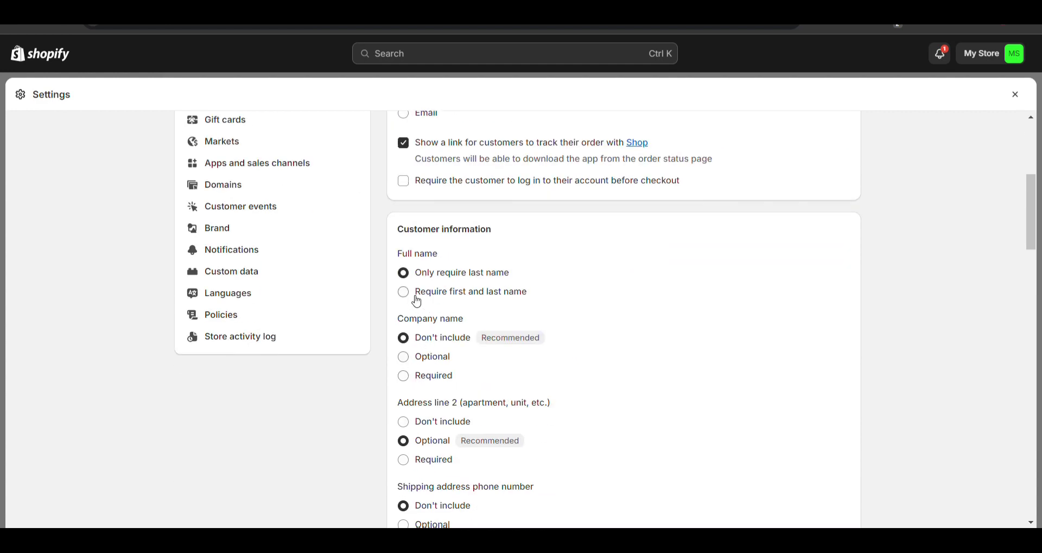
scroll(410, 298, "down", 5)
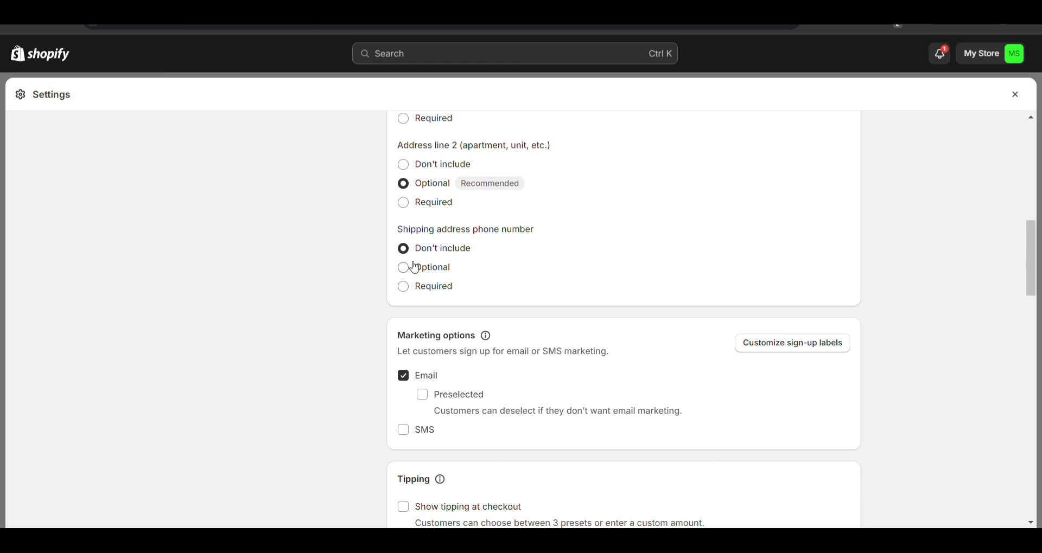
left_click(404, 289)
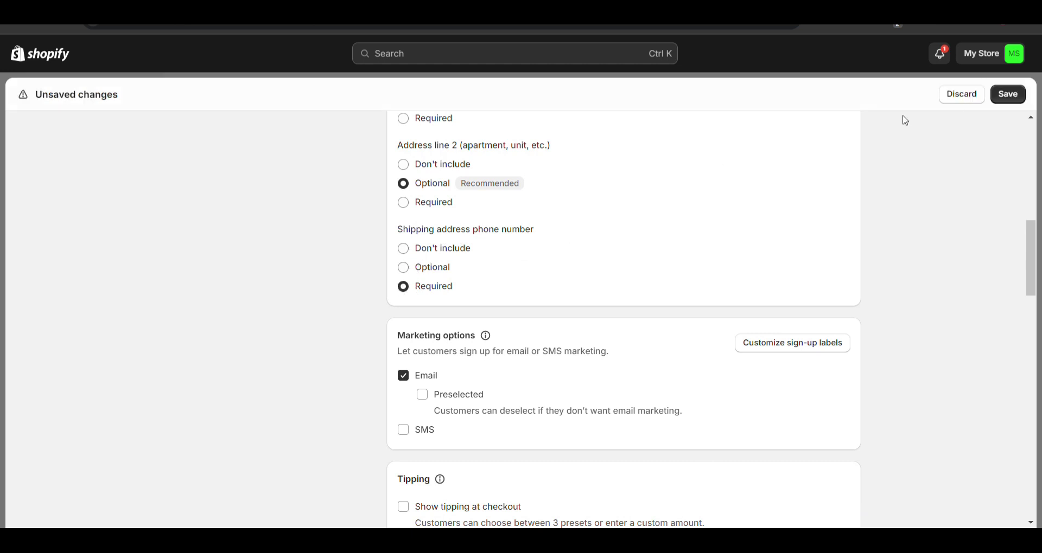
left_click(1023, 94)
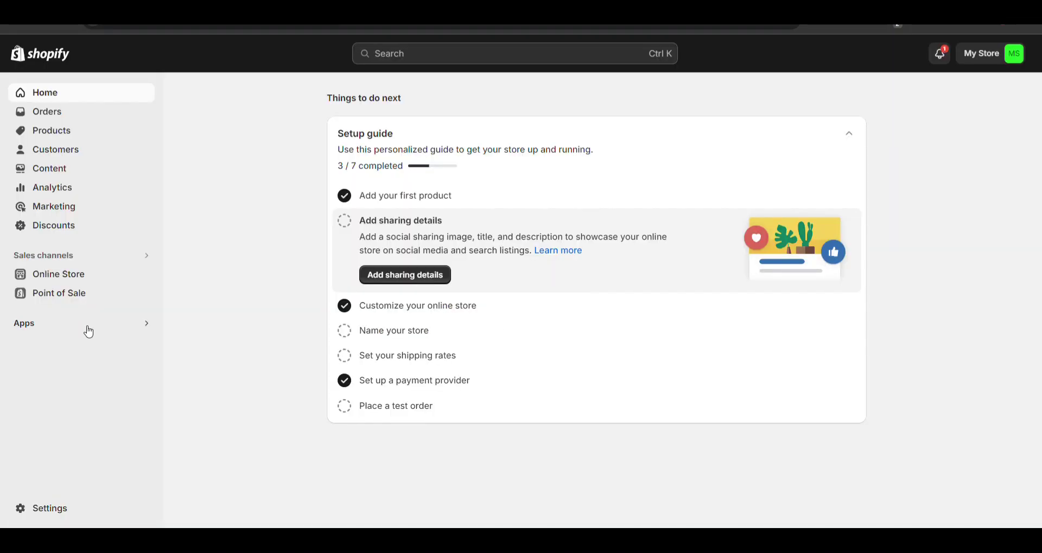
Search the apps for 'cod kar' and open the COD King app listing
left_click(86, 326)
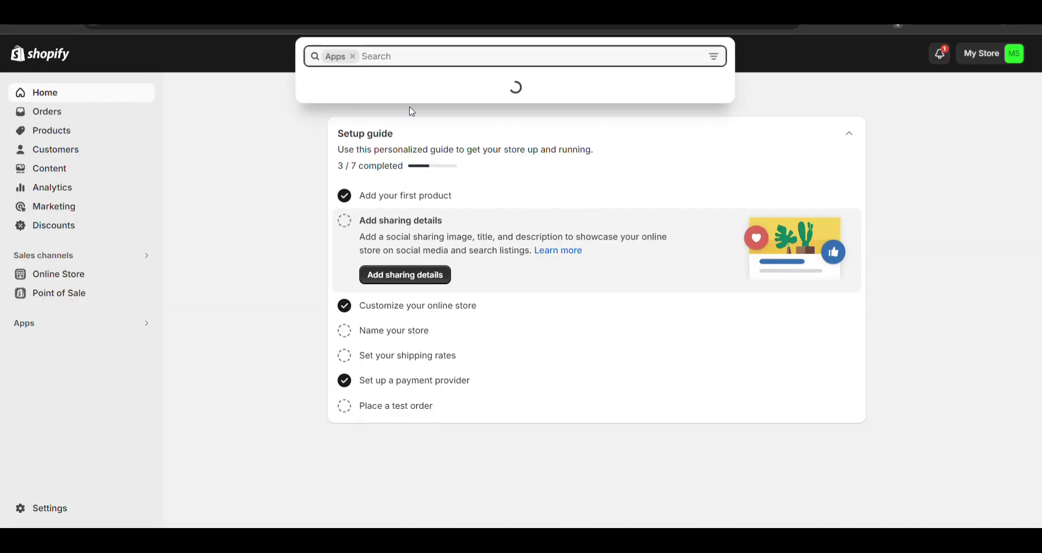
type("cod ")
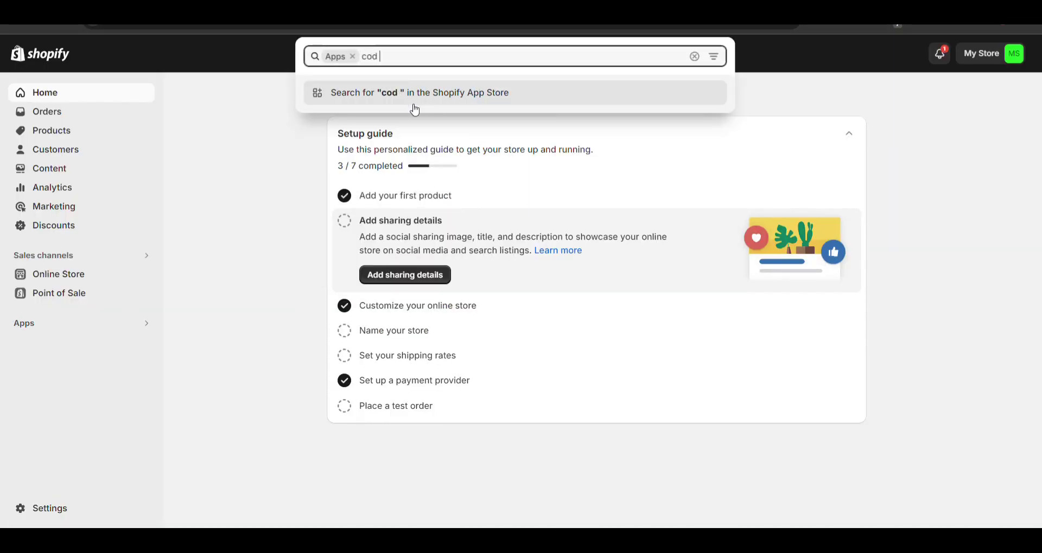
type("kar")
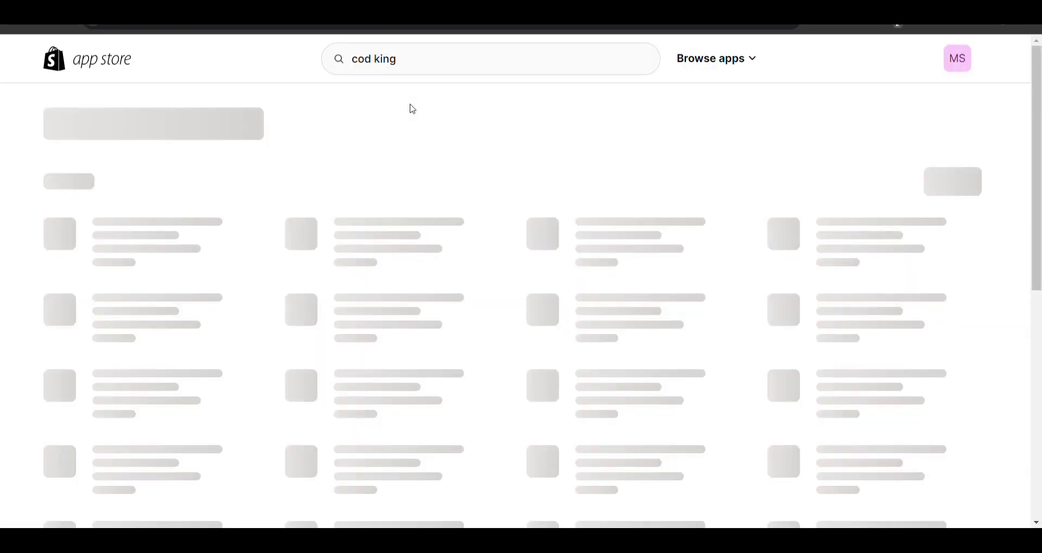
scroll(280, 120, "down", 1)
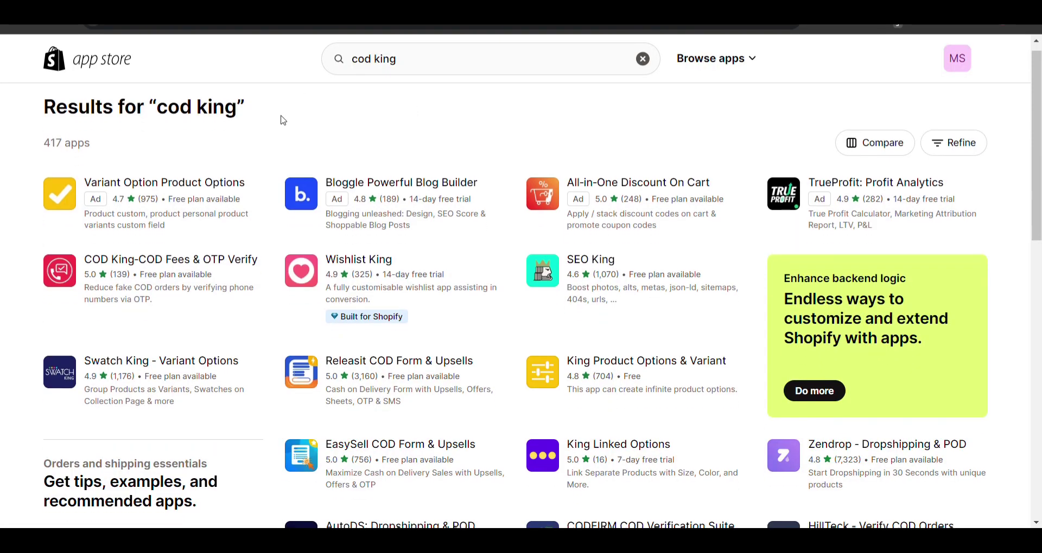
left_click(197, 265)
Review COD King's pricing, highlighting the free plan's per-SMS and India per-SMS prices
scroll(277, 170, "down", 4)
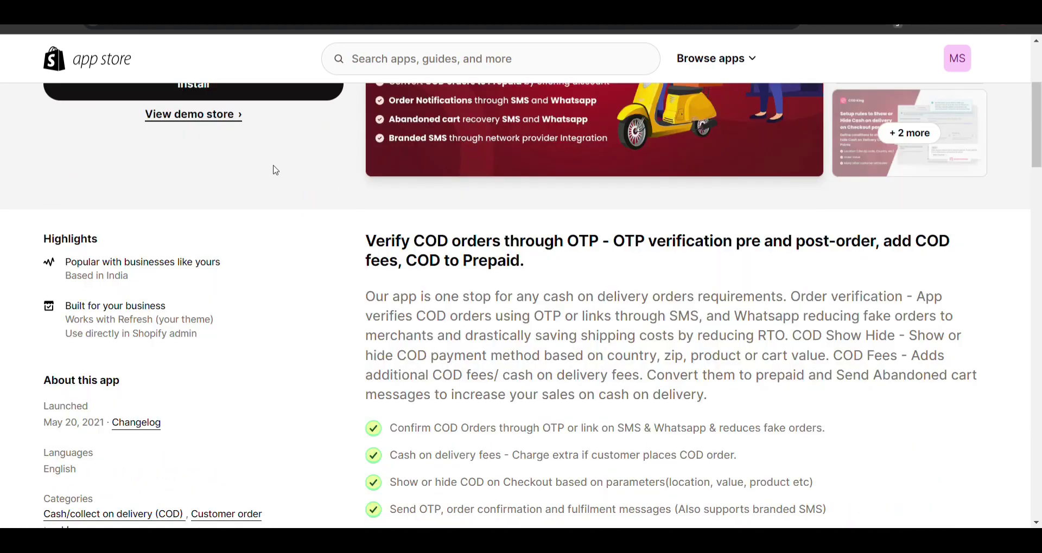
scroll(276, 170, "down", 8)
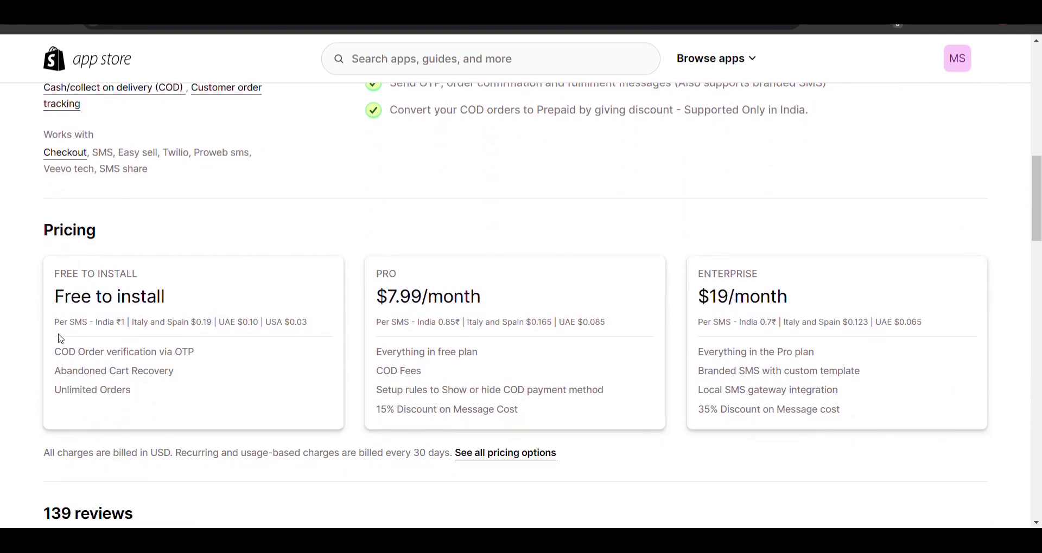
left_click_drag(50, 326, 141, 338)
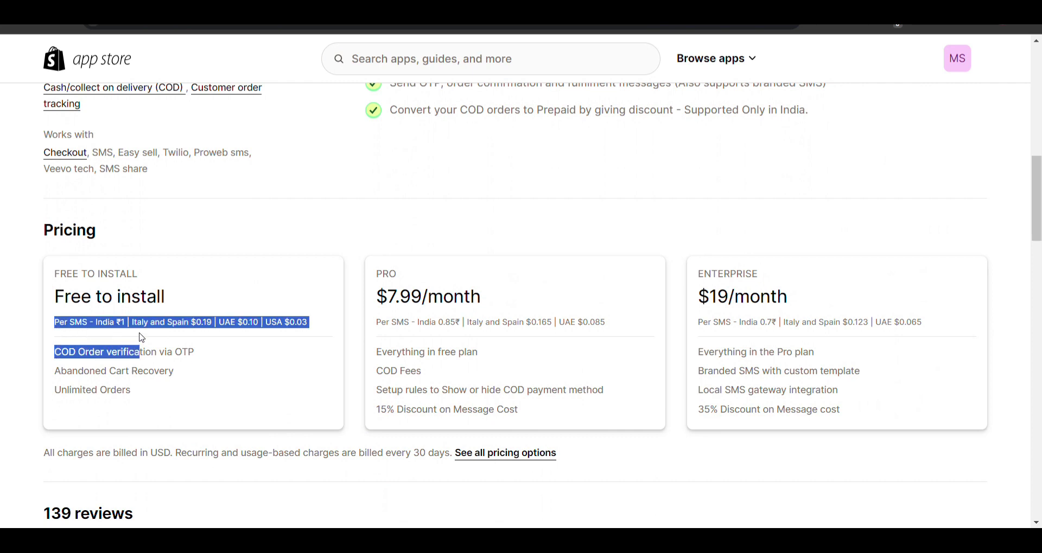
scroll(142, 338, "up", 1)
scroll(144, 338, "down", 1)
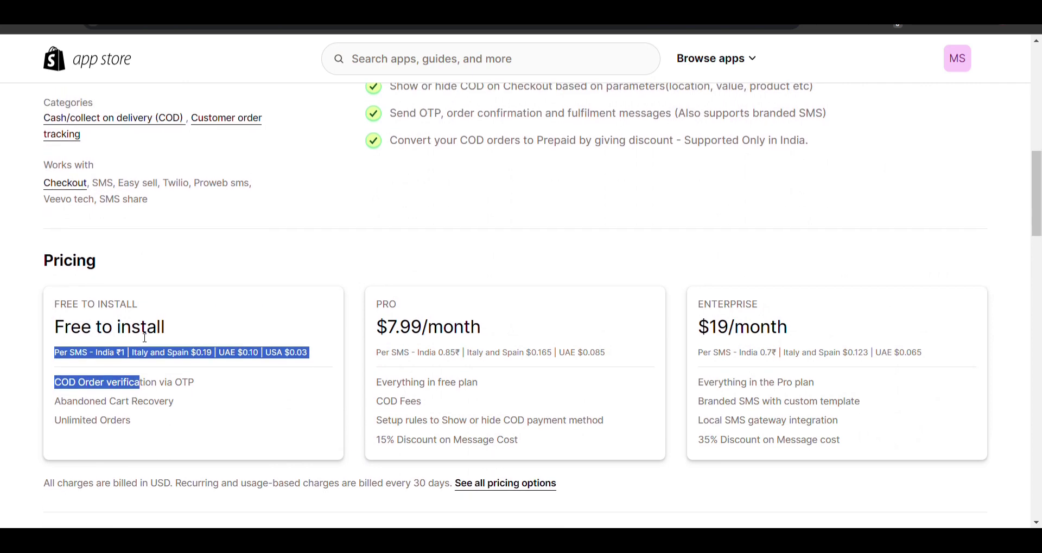
left_click(140, 354)
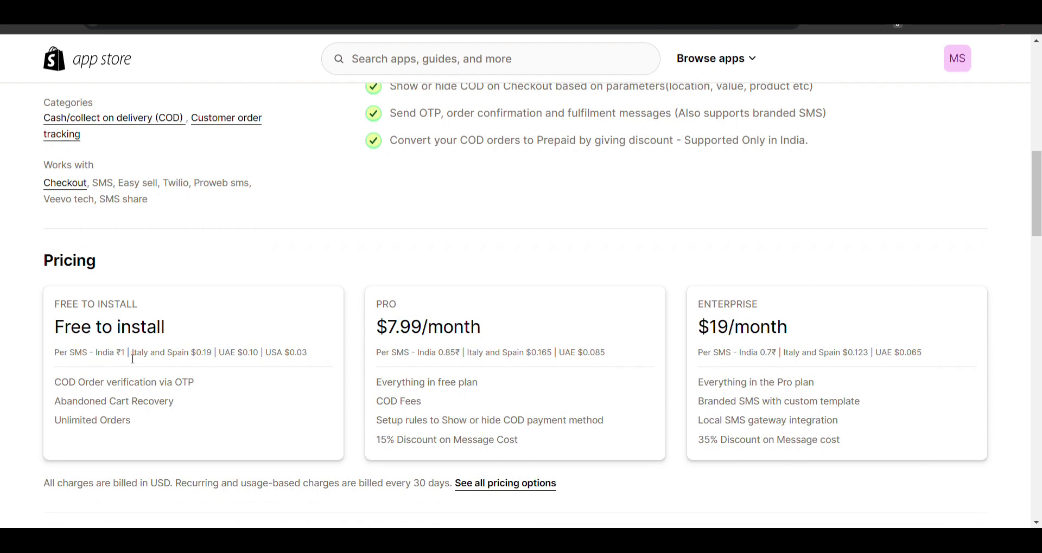
left_click_drag(133, 359, 53, 355)
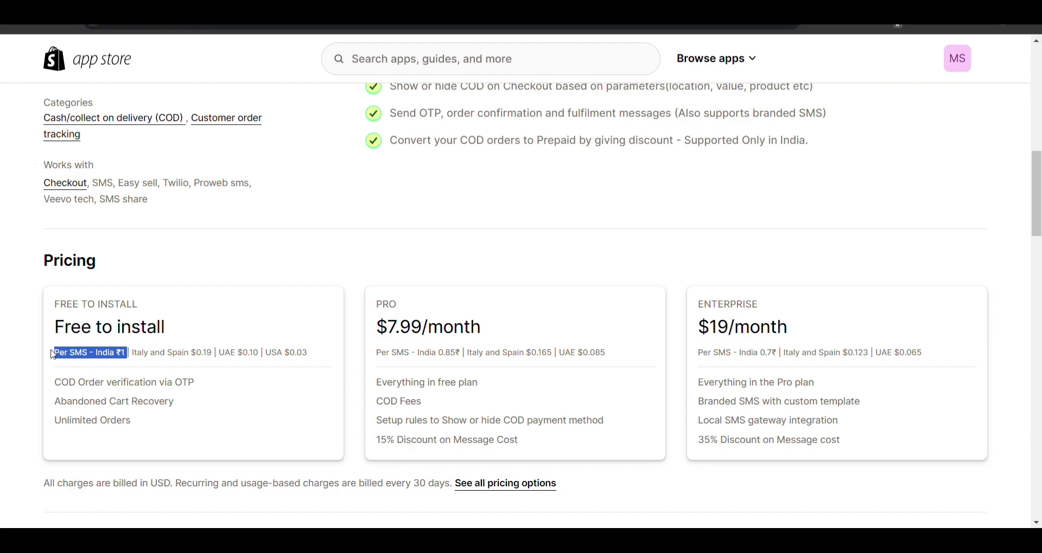
scroll(53, 355, "up", 15)
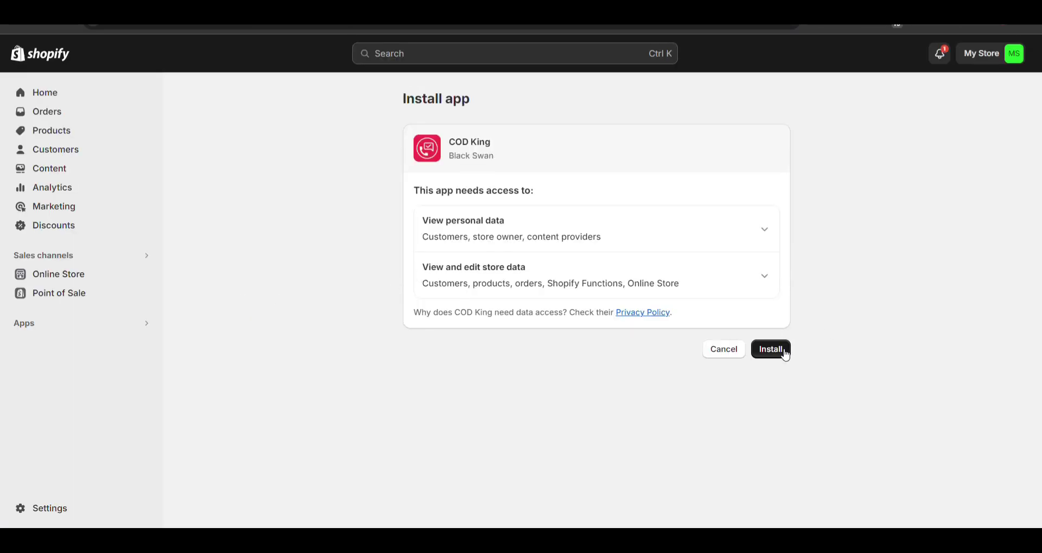
Grant COD King its data access, pick the Free Plan and approve the subscription
left_click(784, 355)
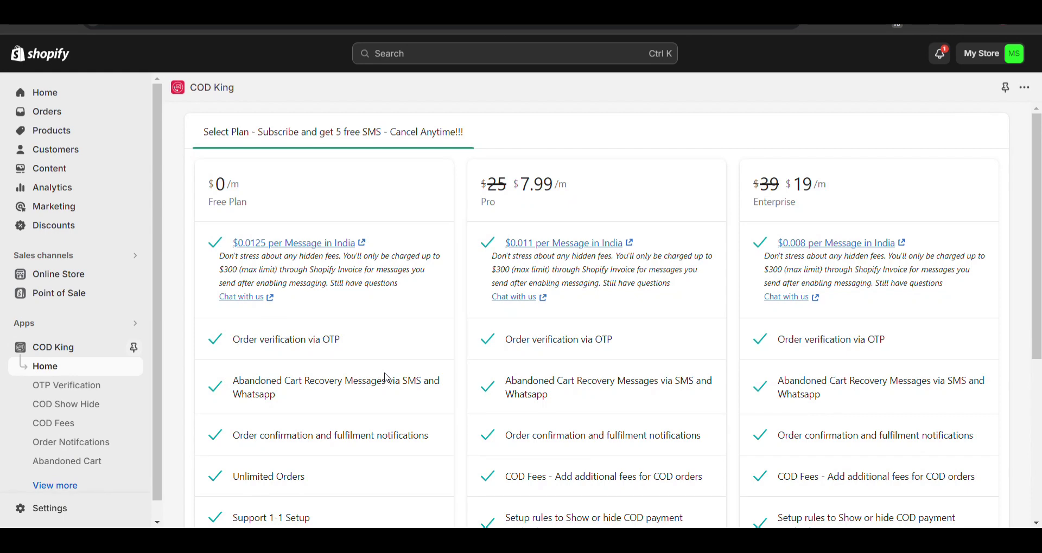
scroll(387, 378, "down", 4)
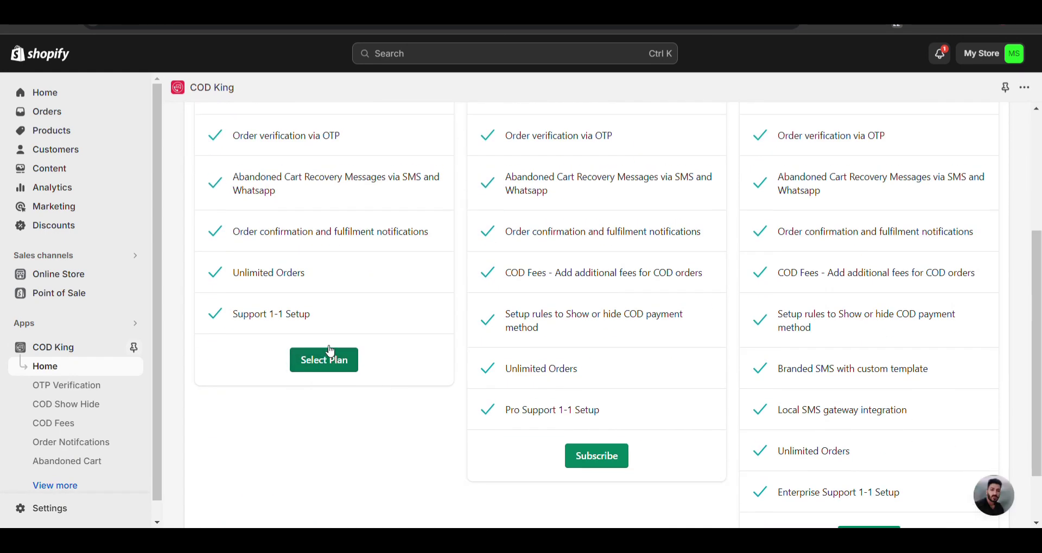
left_click(330, 351)
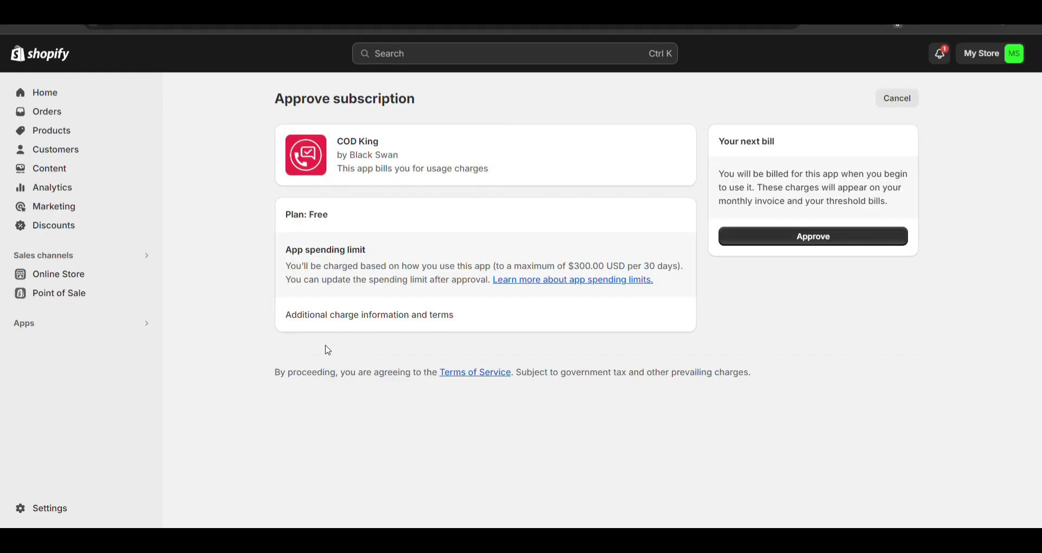
left_click(831, 235)
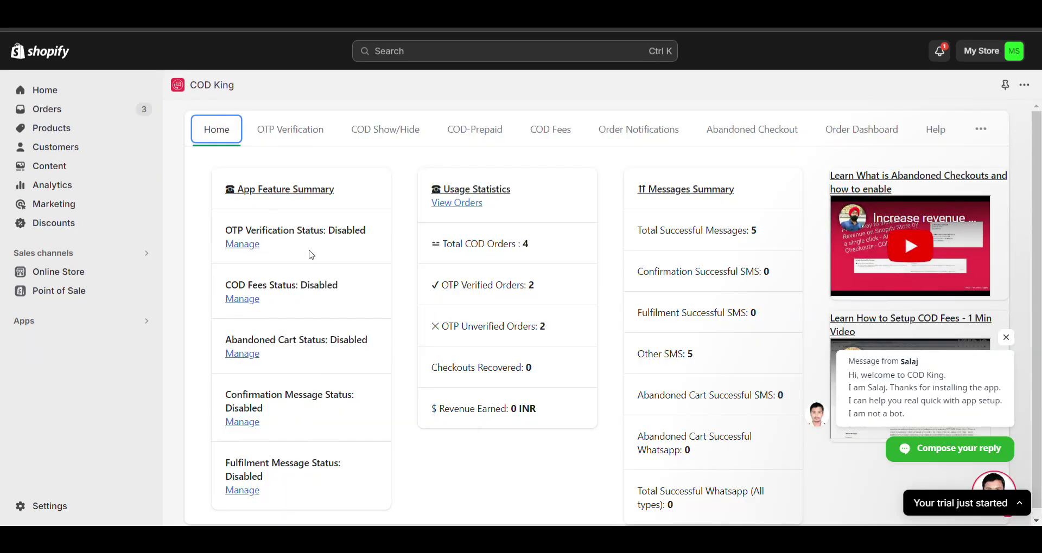
Open the Confirmation Message Status settings and activate Order Confirmation SMS
scroll(245, 326, "down", 1)
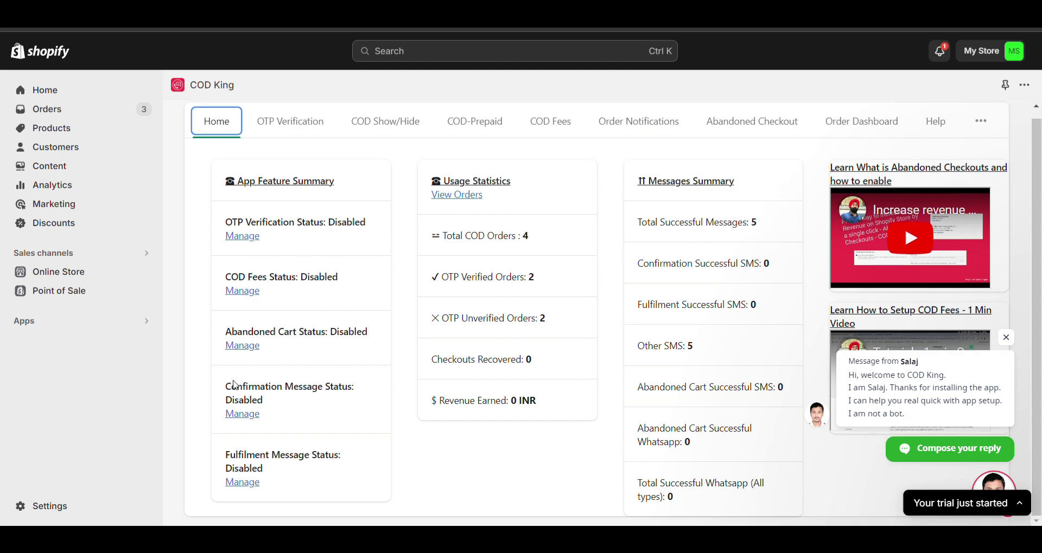
left_click_drag(233, 393, 262, 415)
left_click(260, 418)
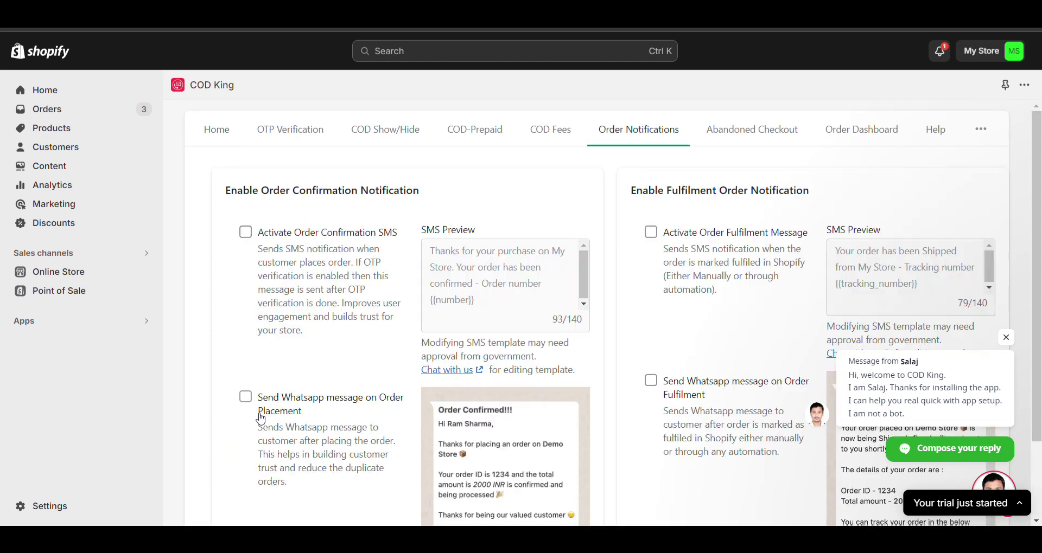
left_click(247, 233)
Check the SMS option and its 93/140 character count, then open the 'Chat with us' support chat
left_click_drag(259, 233, 405, 230)
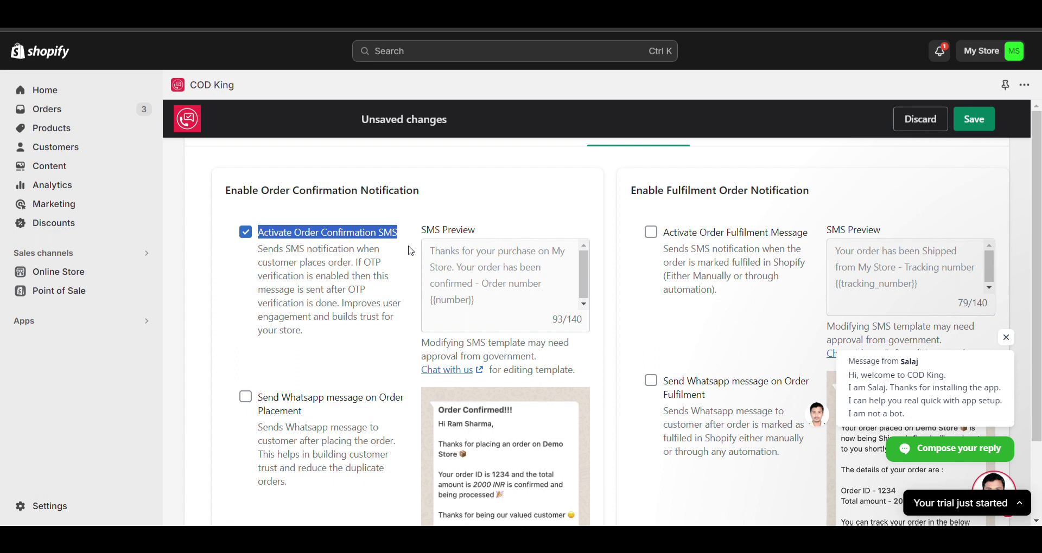
left_click(506, 295)
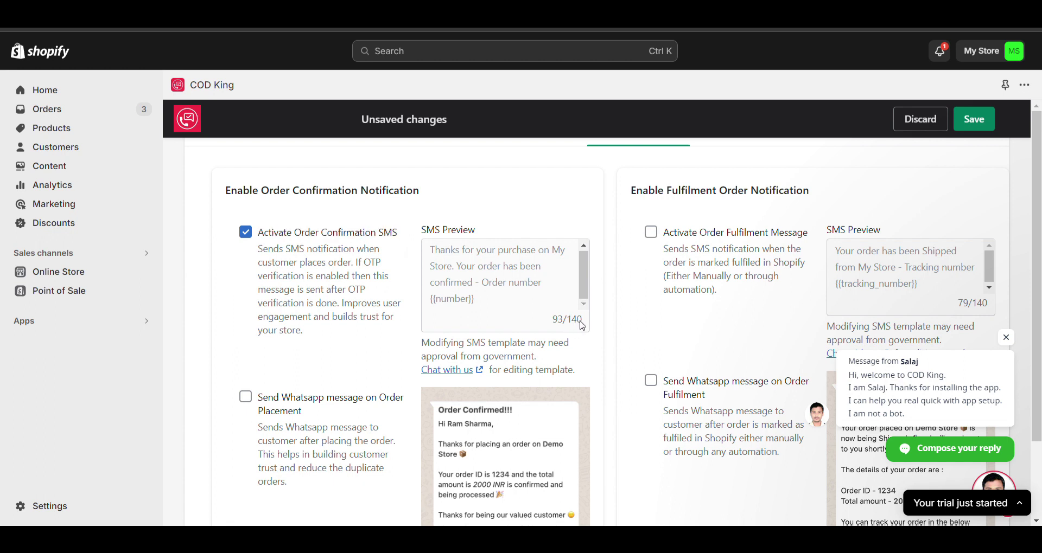
left_click_drag(582, 325, 547, 325)
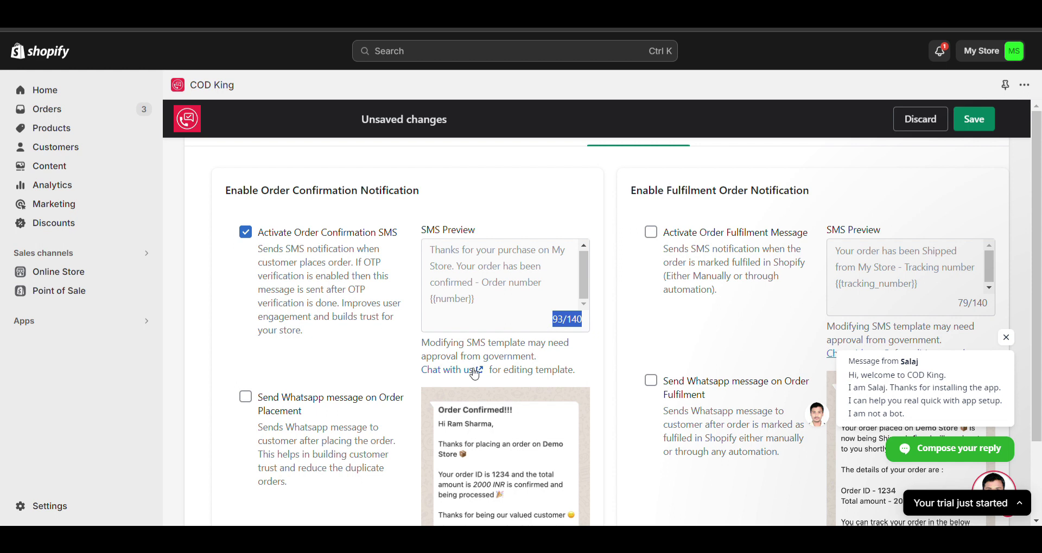
left_click(443, 371)
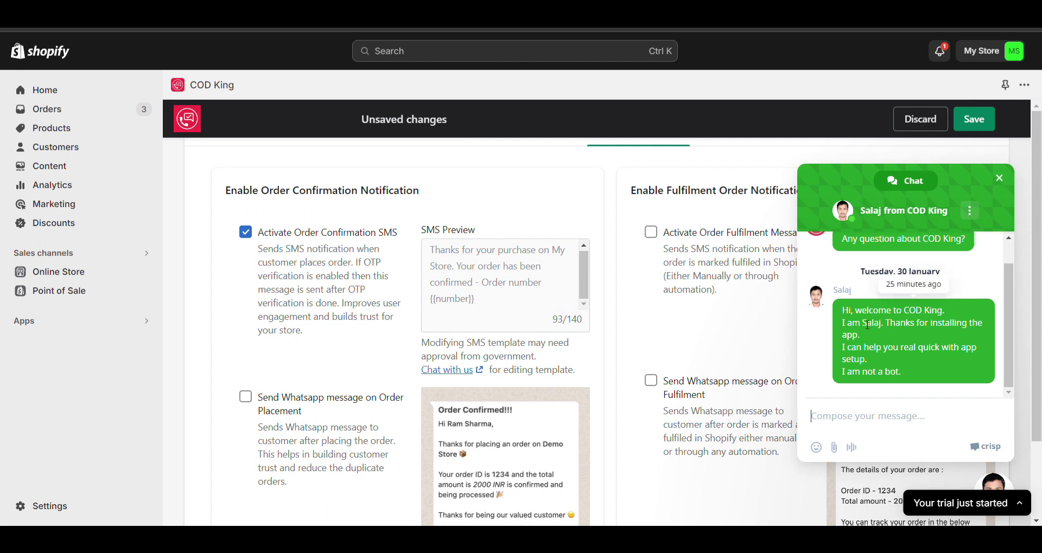
Close the Crisp support chat and look over the fulfilment notification section
left_click(866, 415)
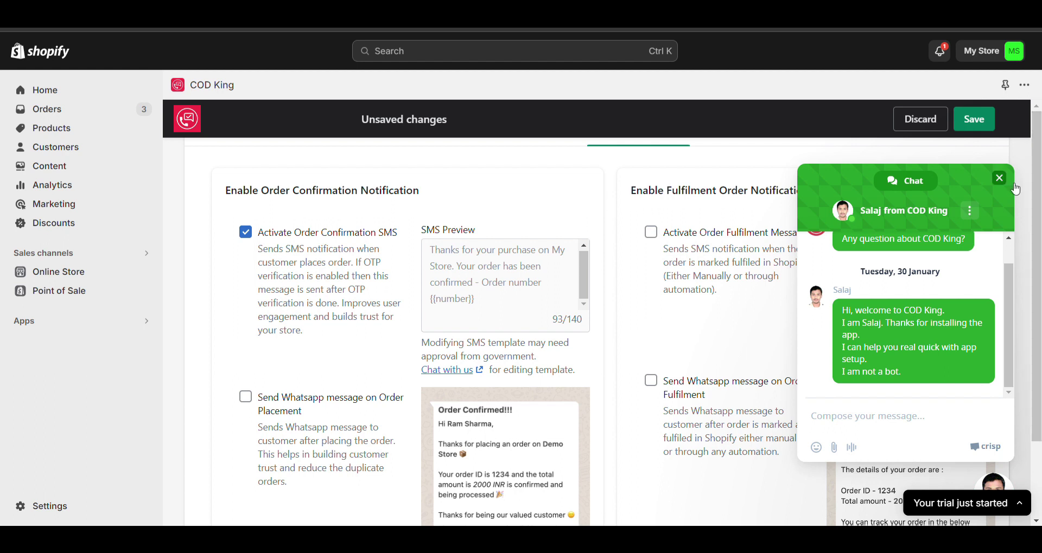
left_click(999, 178)
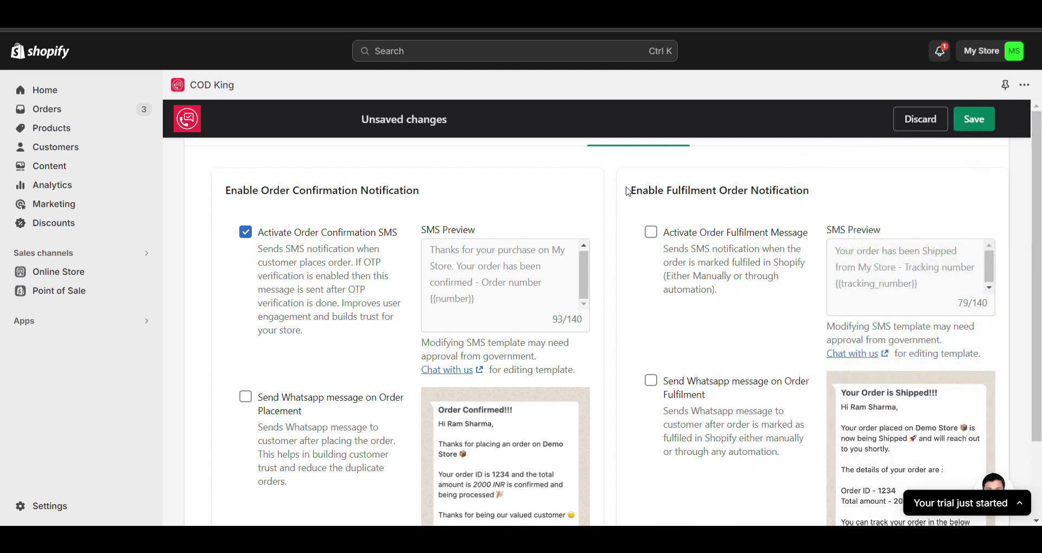
left_click_drag(628, 191, 816, 188)
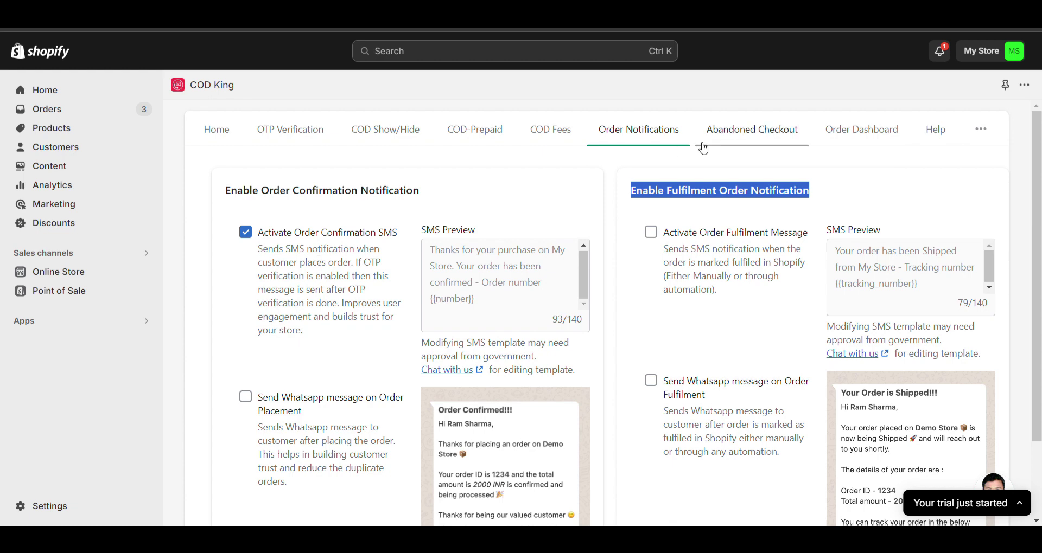
Return to the COD King Home tab and confirm Confirmation Message Status shows Enabled
scroll(740, 371, "down", 2)
scroll(740, 372, "up", 2)
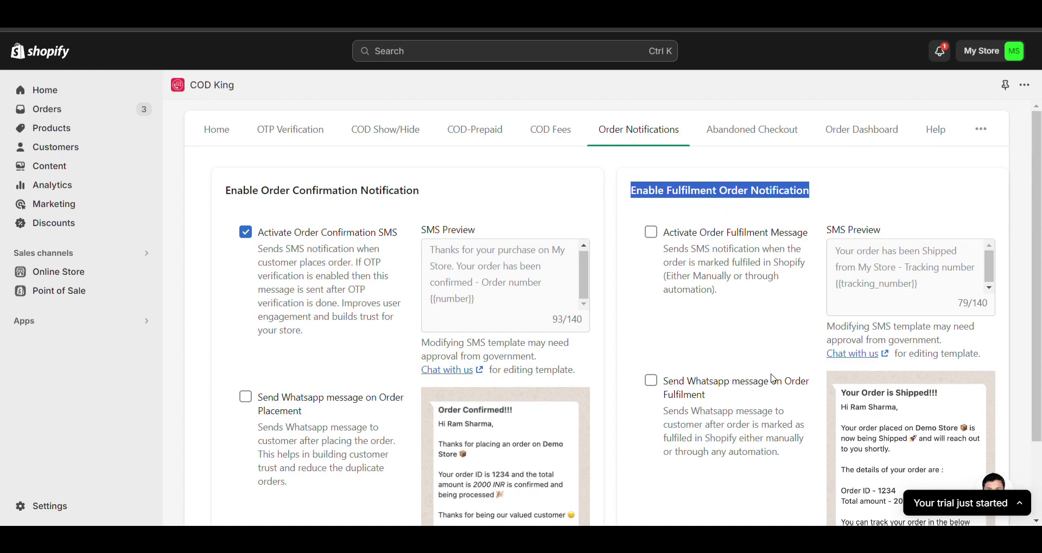
left_click(205, 135)
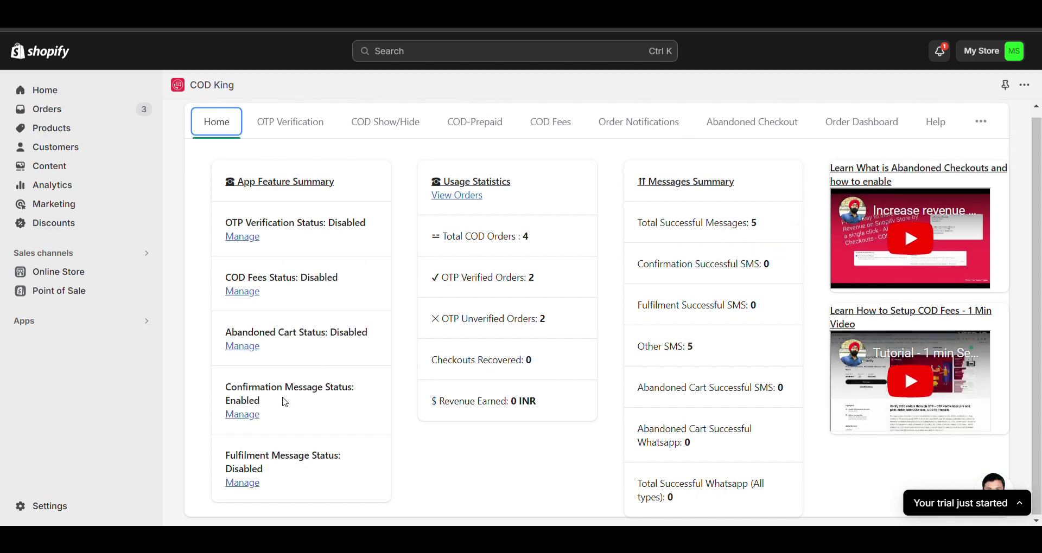
triple_click(285, 402)
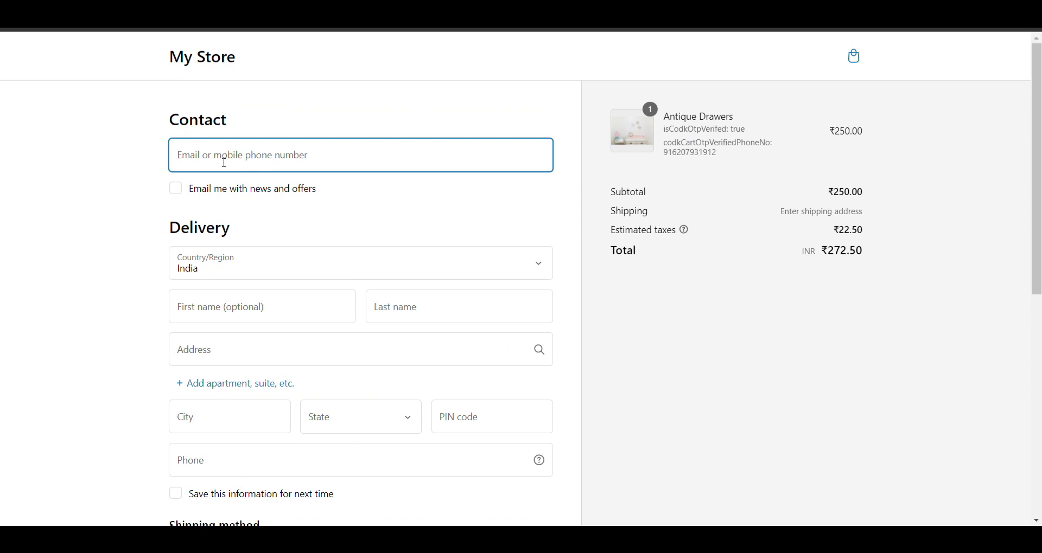
Autofill the contact e-mail and enter the customer's name and New Delhi address with PIN 110008
type("we")
key("Down")
key("Return")
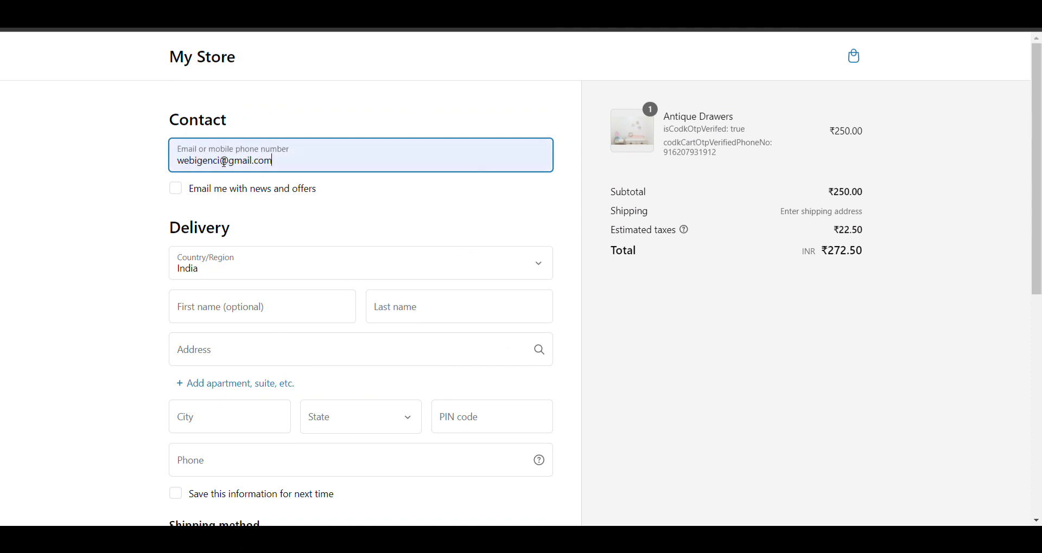
left_click(231, 305)
type("Te")
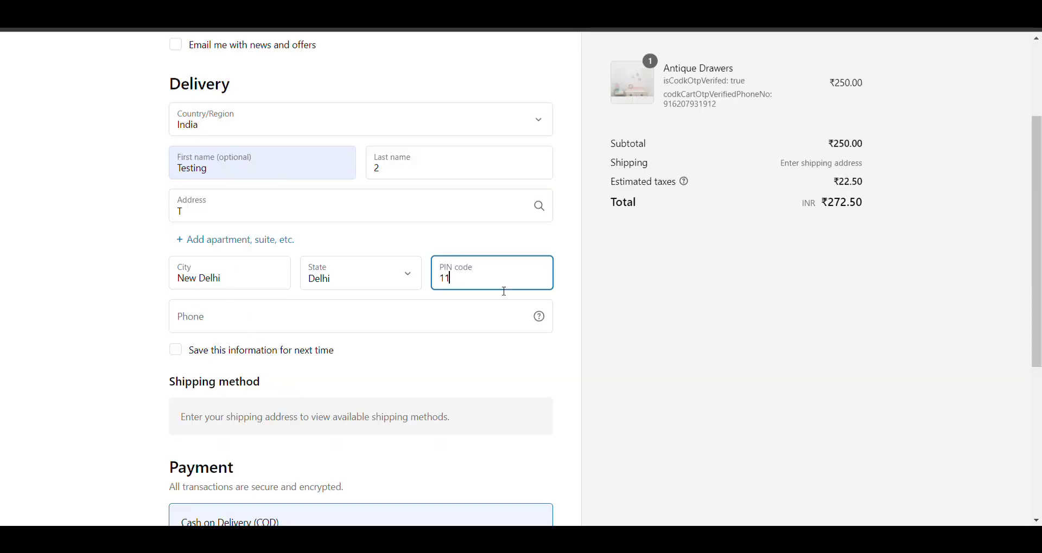
type("0008")
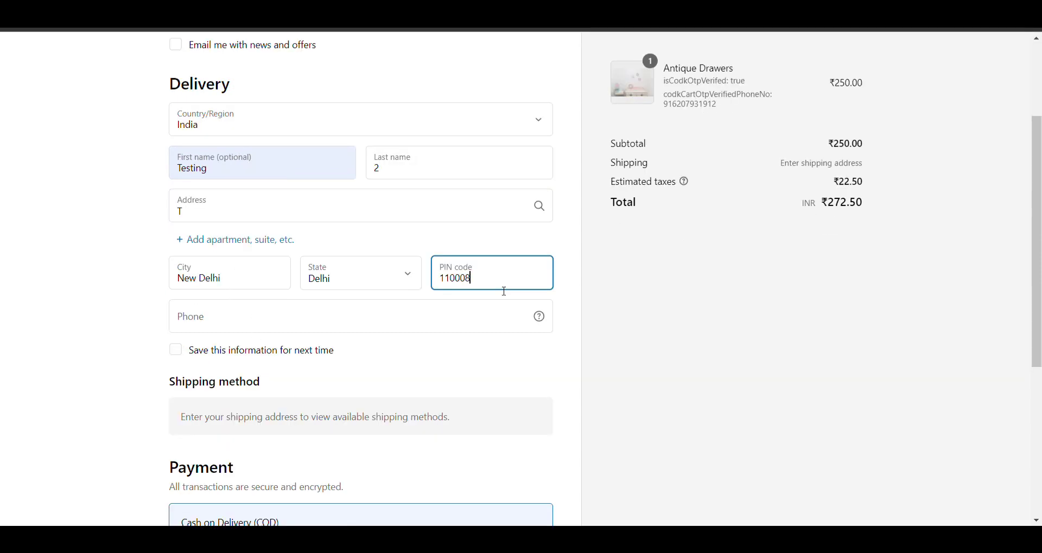
scroll(502, 291, "down", 2)
scroll(244, 360, "up", 2)
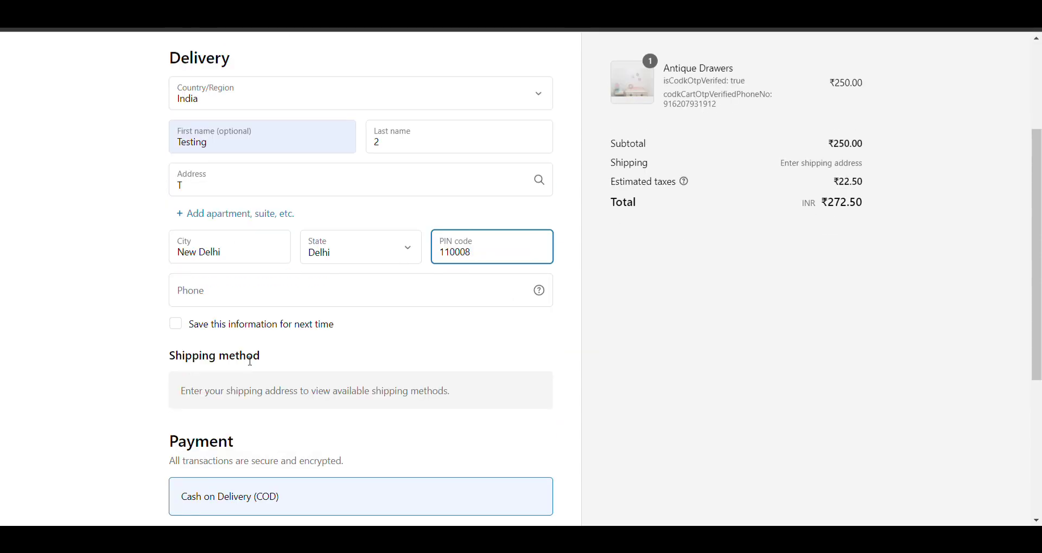
scroll(250, 363, "down", 1)
Enter the customer's phone number and complete the ₹295.00 cash-on-delivery order
left_click(263, 304)
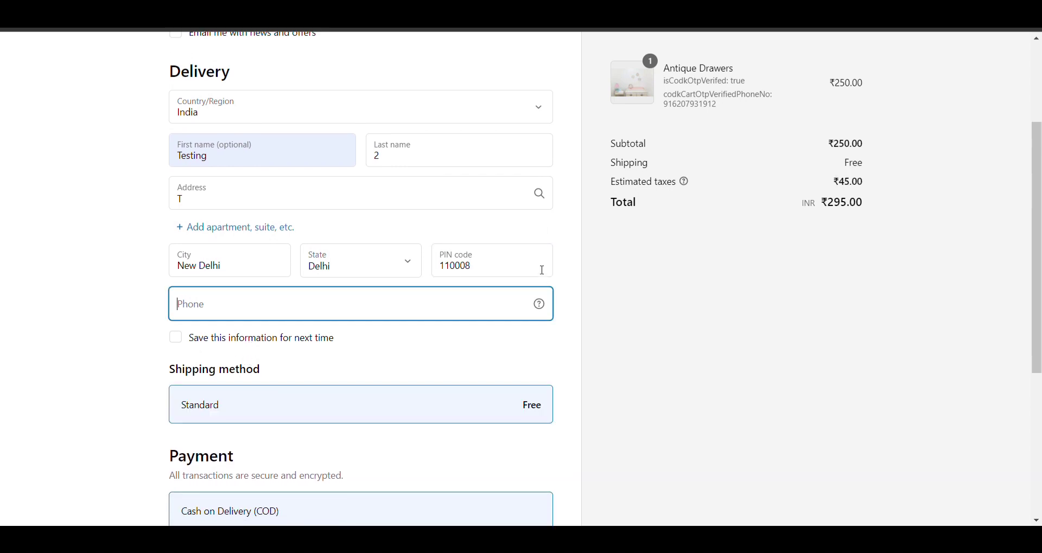
left_click(400, 310)
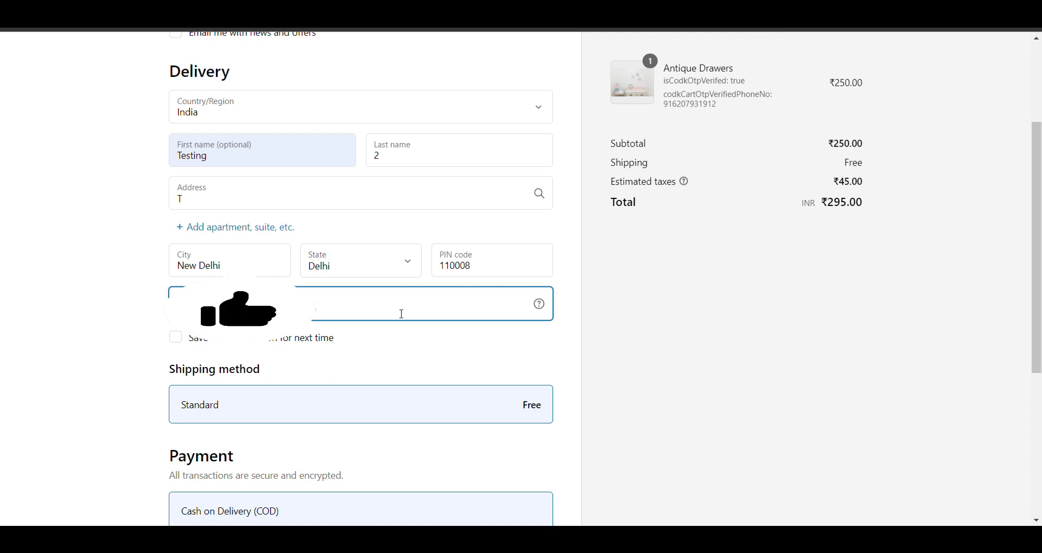
scroll(325, 352, "down", 5)
left_click(284, 418)
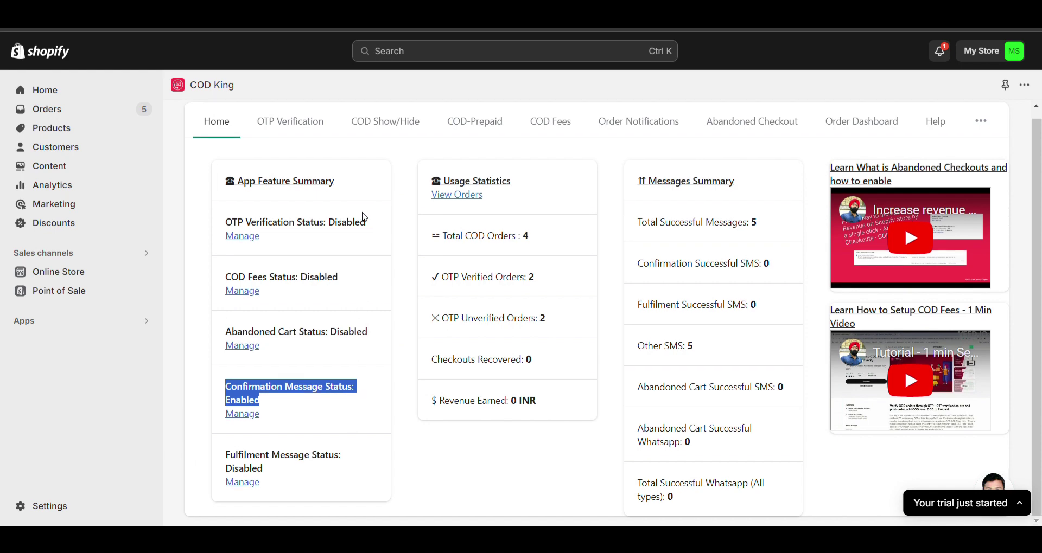
Open COD King's Order Notifications tab, where the confirmation SMS remains activated
left_click(243, 415)
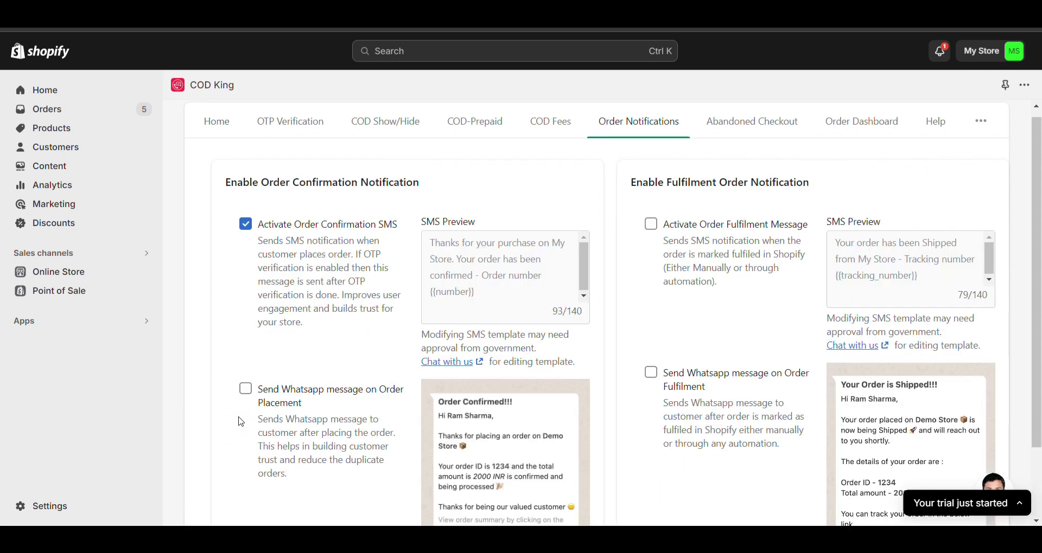